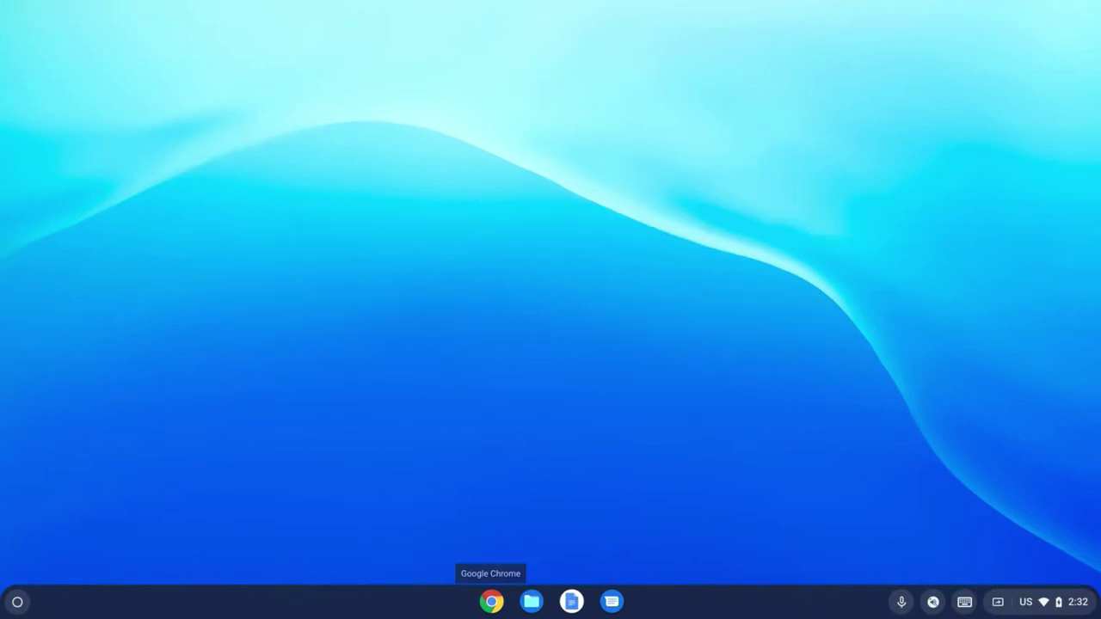
- Open Google Chrome and go to the Appearance section of the browser settings
{"action": "left_click", "coordinate": [491, 601]}
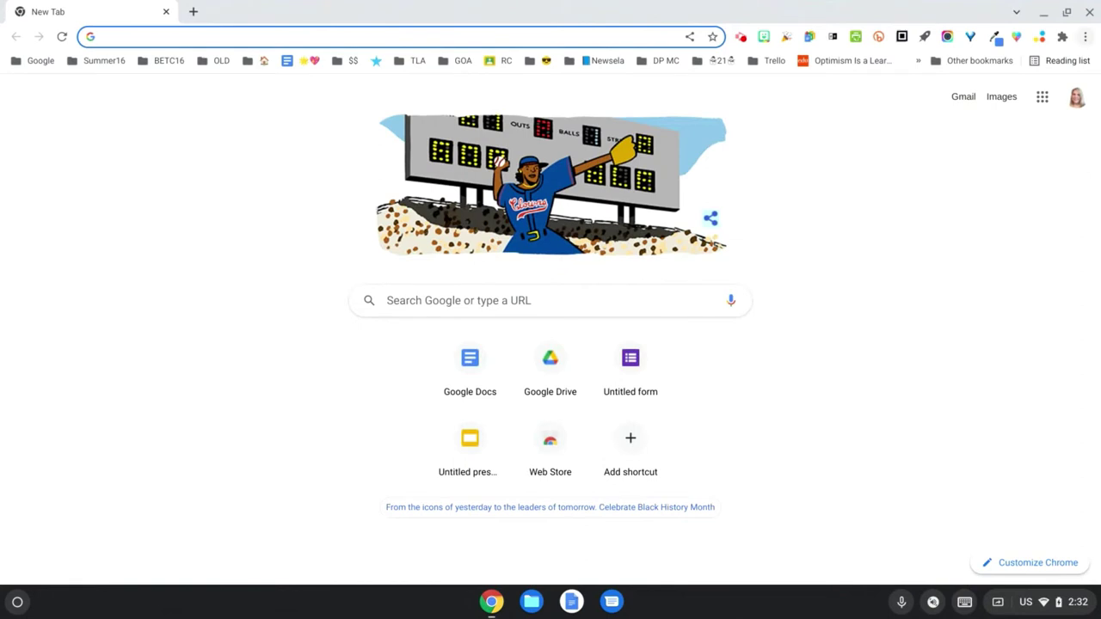
{"action": "left_click", "coordinate": [1086, 36]}
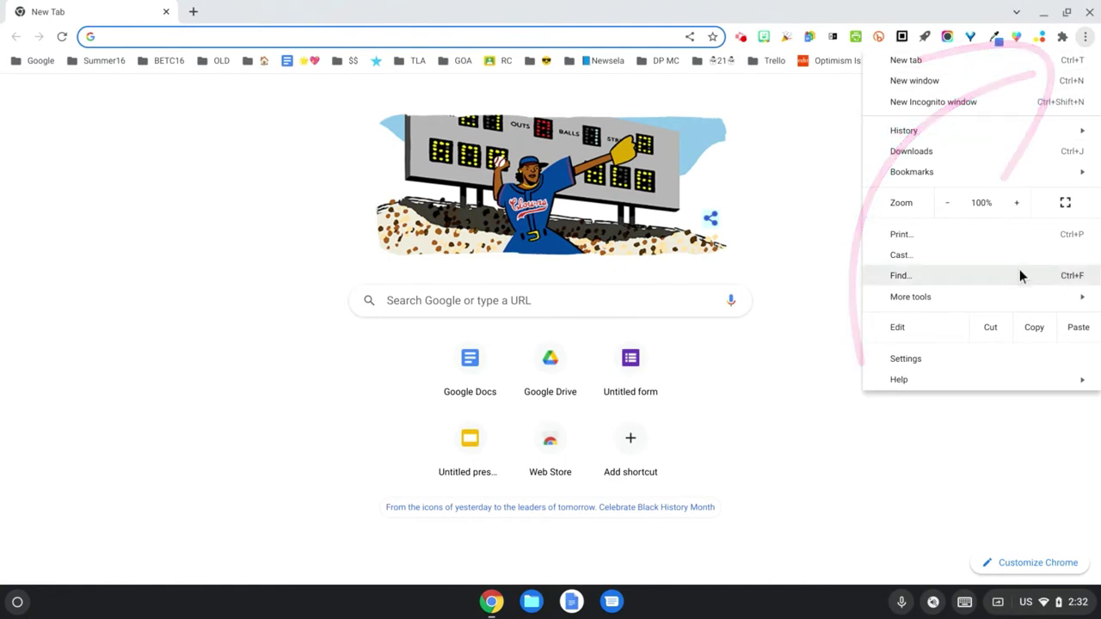
{"action": "left_click", "coordinate": [1009, 374]}
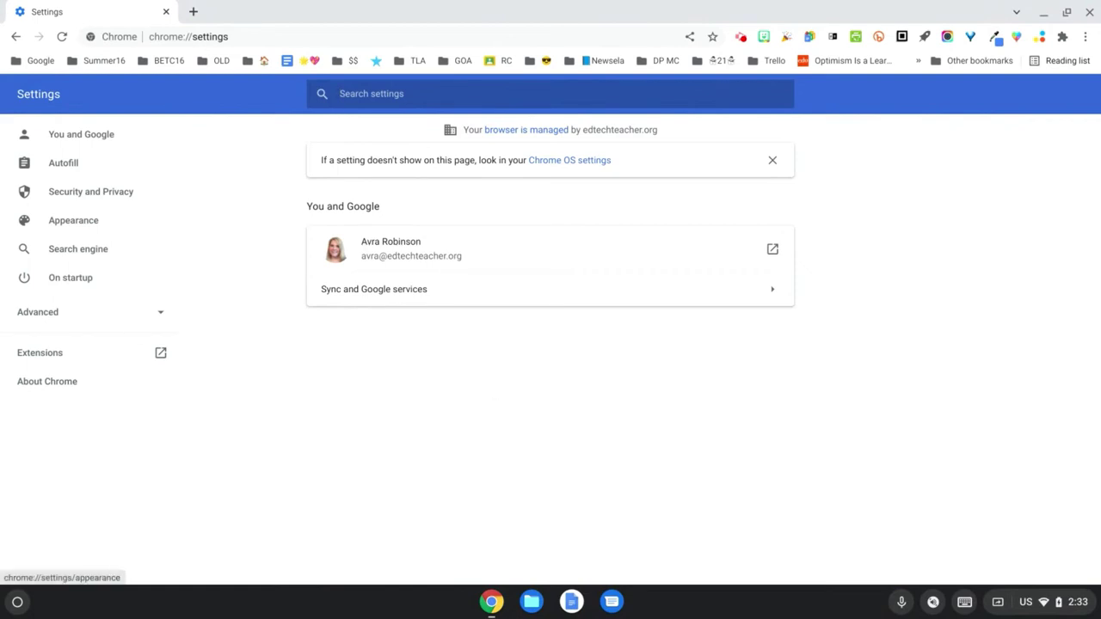
{"action": "left_click", "coordinate": [73, 220]}
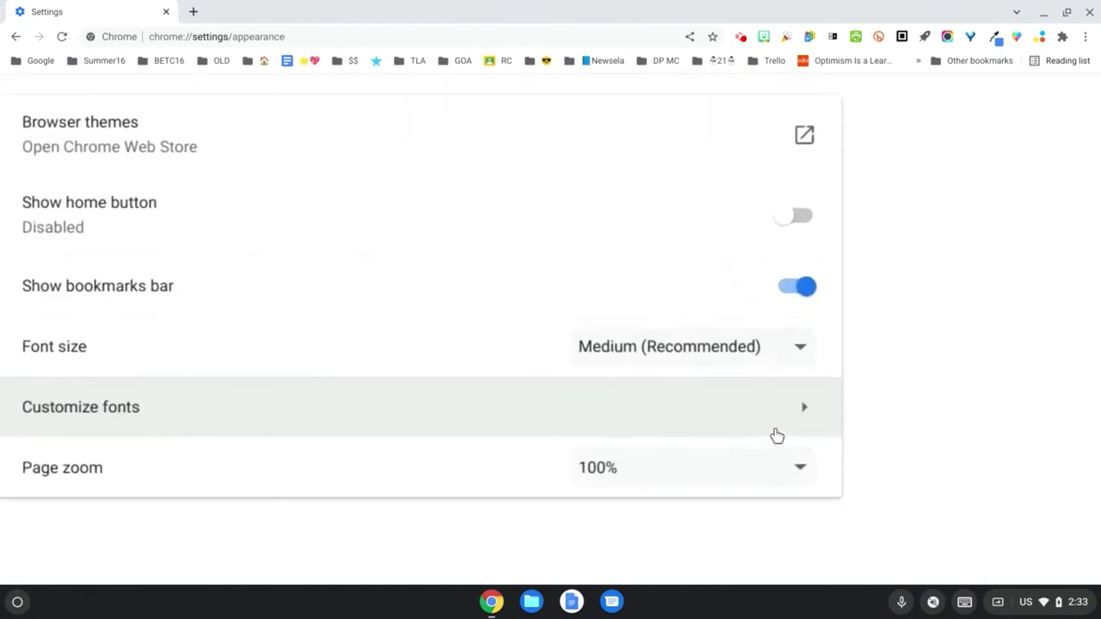
- Try the Very small and Very large font sizes, and set the font size back to Medium (Recommended)
{"action": "left_click", "coordinate": [778, 364]}
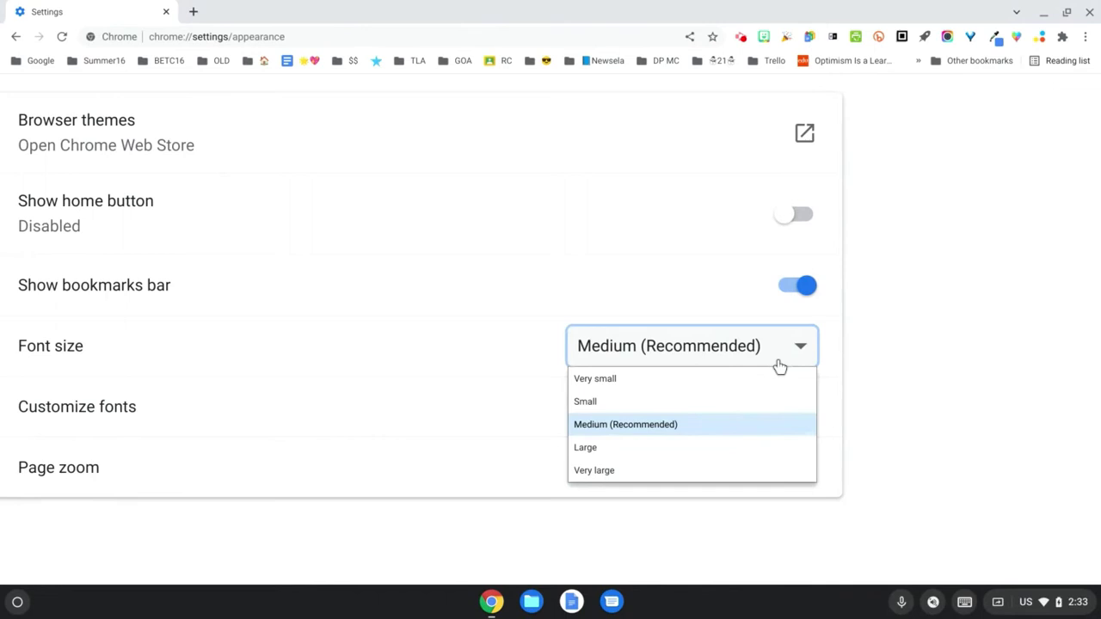
{"action": "left_click", "coordinate": [668, 397]}
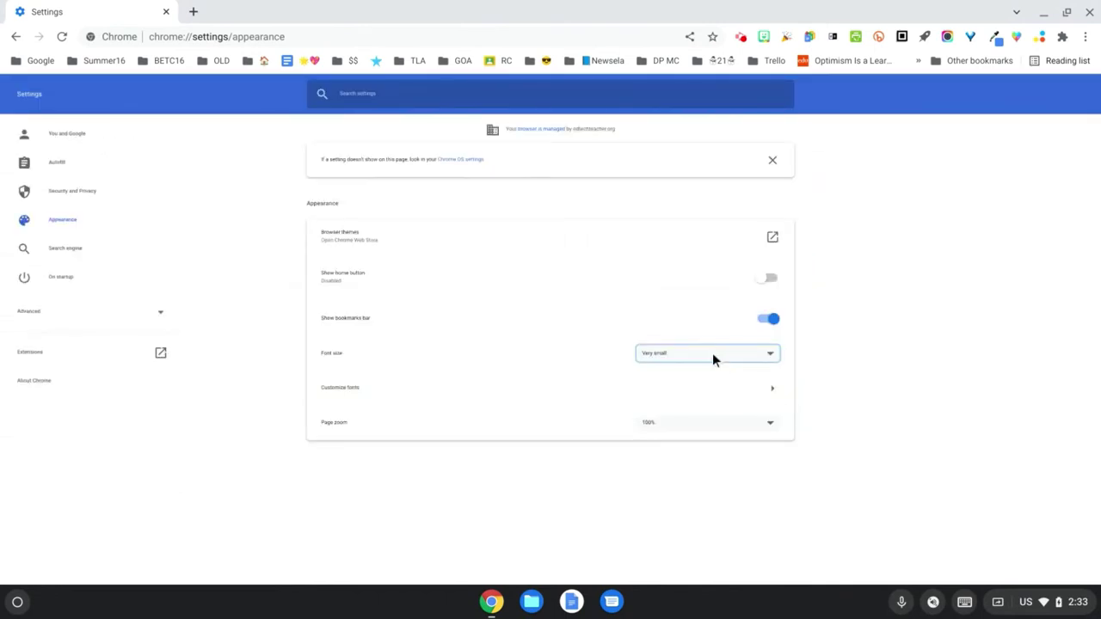
{"action": "left_click", "coordinate": [719, 363]}
{"action": "left_click", "coordinate": [700, 501]}
{"action": "key", "text": "space"}
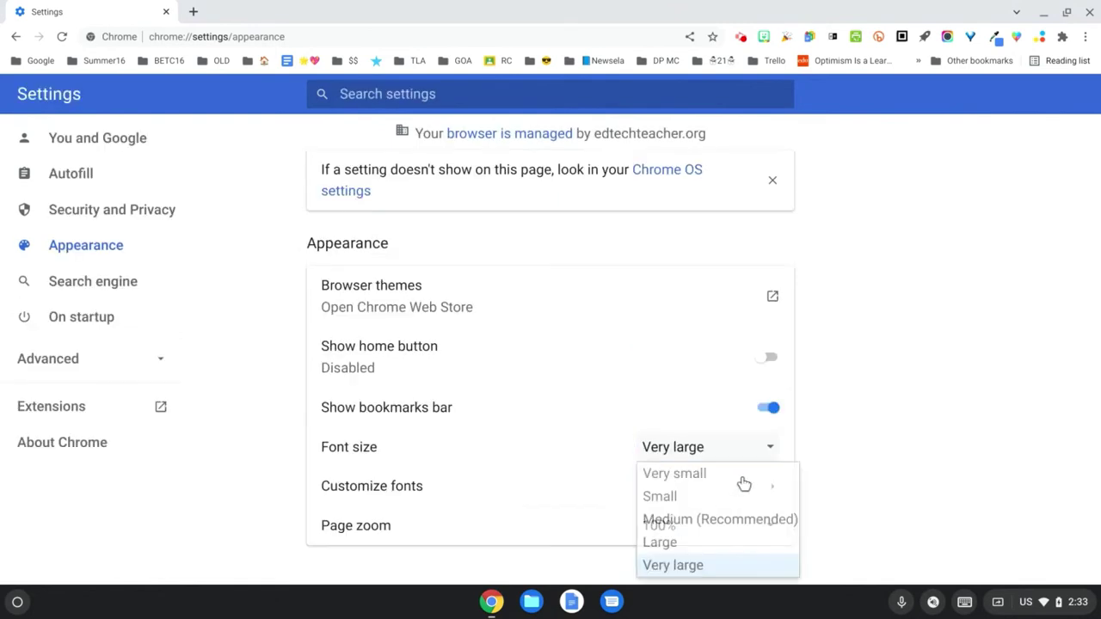
{"action": "key", "text": "Return"}
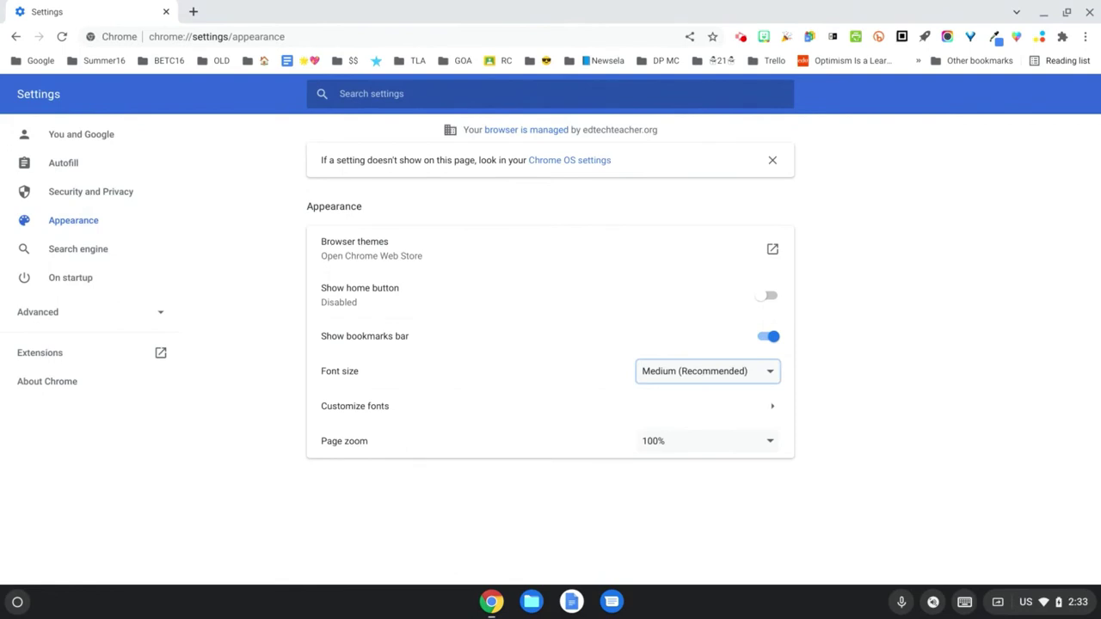
- Try the Large font size and restore the Medium (Recommended) setting
{"action": "left_click", "coordinate": [769, 378]}
{"action": "key", "text": "Down"}
{"action": "key", "text": "Return"}
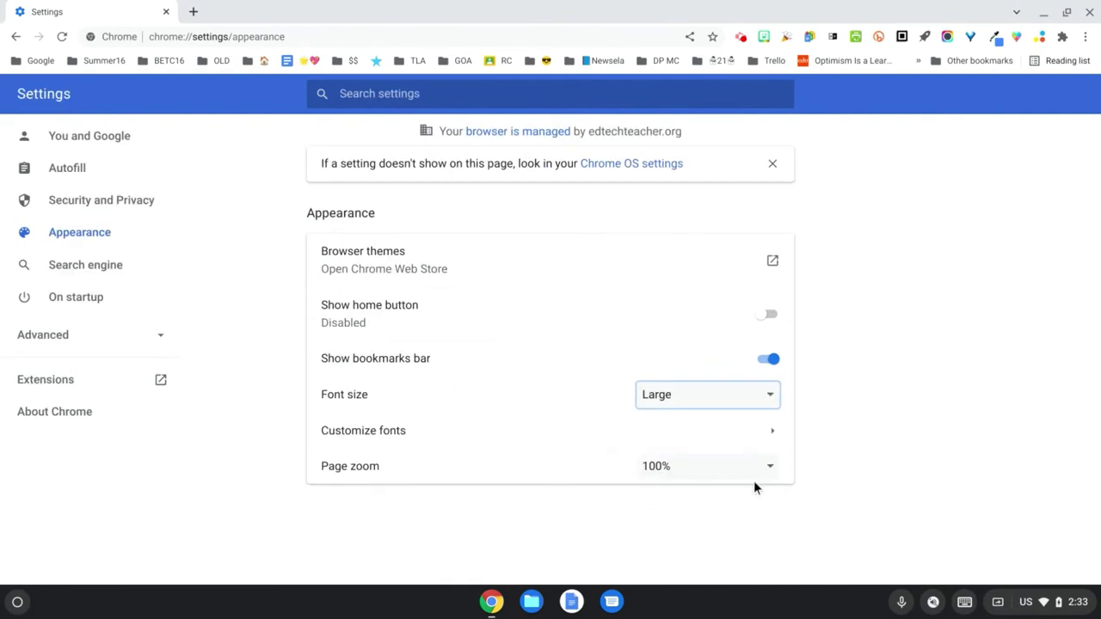
{"action": "key", "text": "space"}
{"action": "key", "text": "Return"}
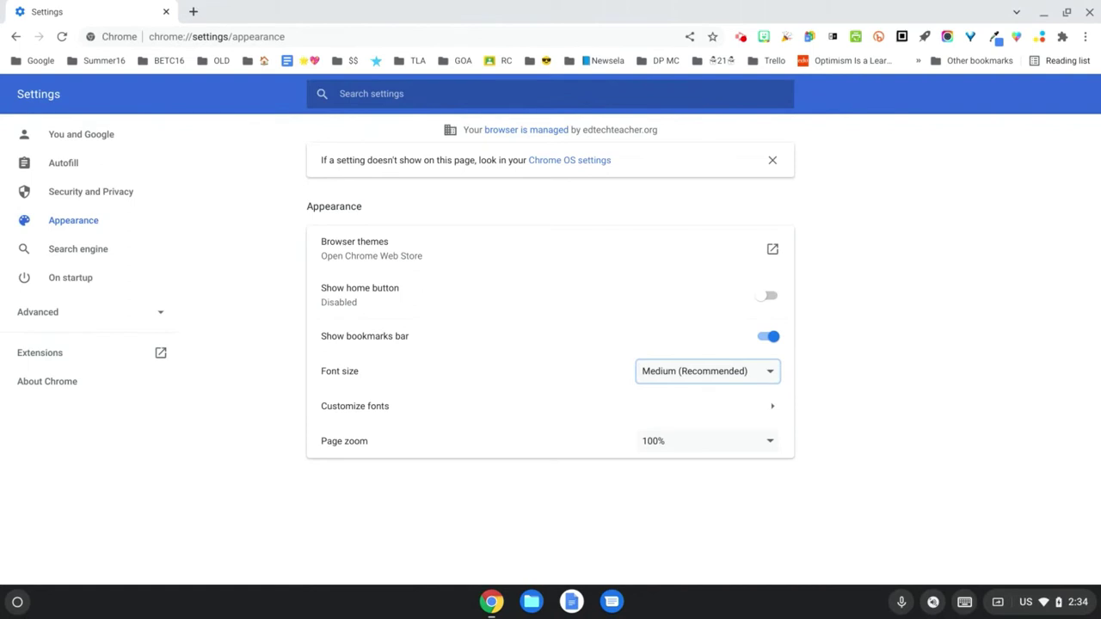
- Open the Customize fonts settings and examine the sample text of the serif and sans-serif fonts up close
{"action": "left_click", "coordinate": [713, 422]}
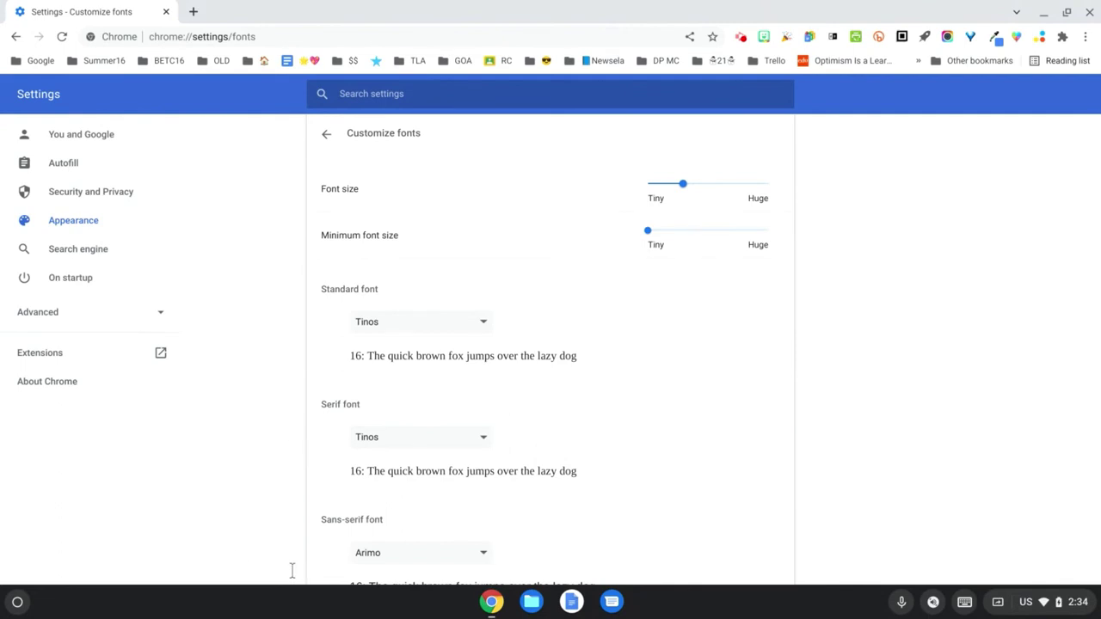
{"action": "scroll", "coordinate": [230, 499], "scroll_direction": "down", "scroll_amount": 3}
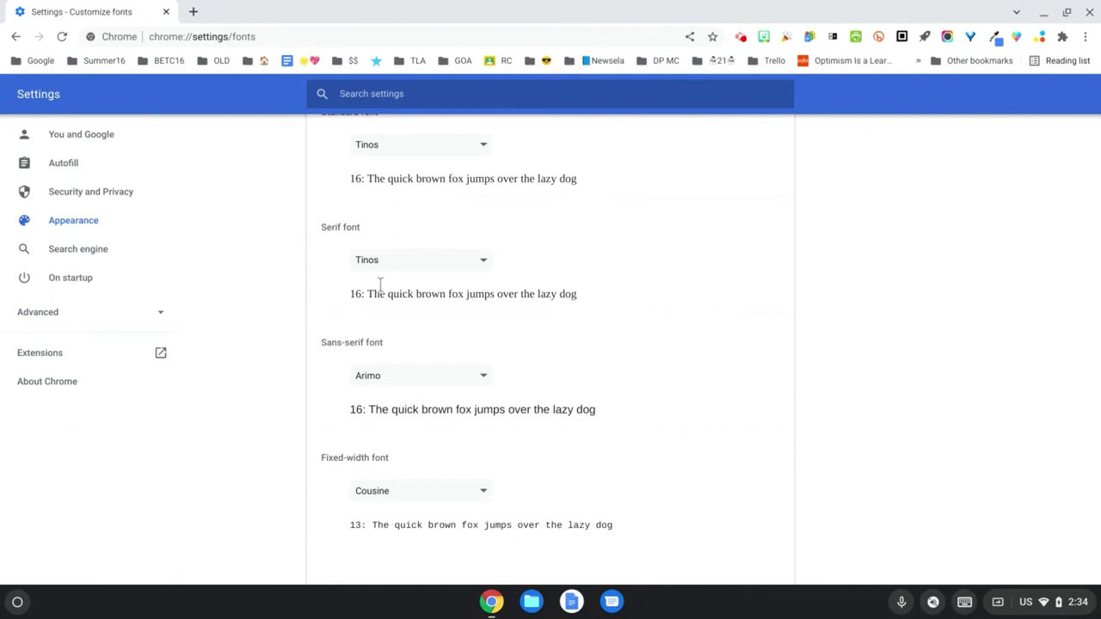
{"action": "scroll", "coordinate": [378, 286], "scroll_direction": "up", "scroll_amount": 1}
{"action": "scroll", "coordinate": [377, 285], "scroll_direction": "up", "scroll_amount": 3}
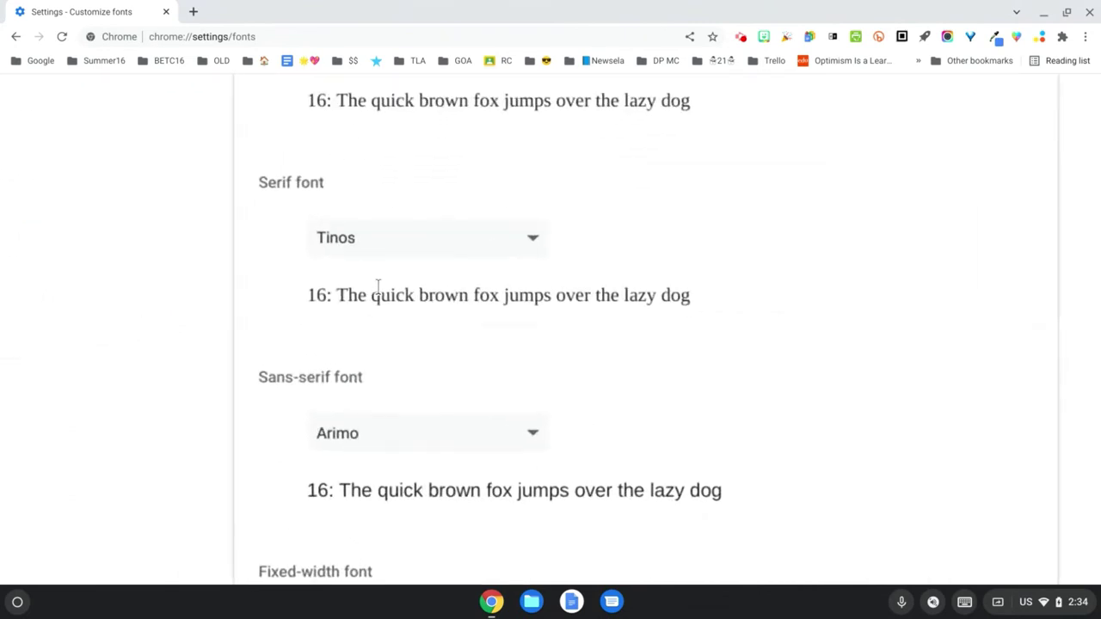
{"action": "scroll", "coordinate": [379, 286], "scroll_direction": "up", "scroll_amount": 3}
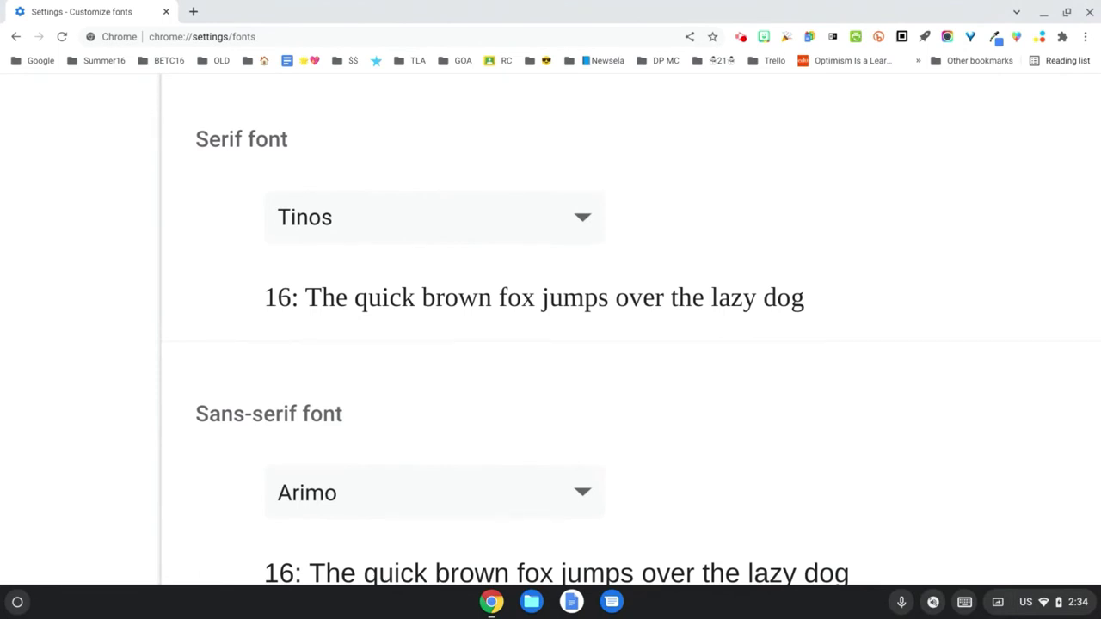
{"action": "scroll", "coordinate": [384, 301], "scroll_direction": "up", "scroll_amount": 3}
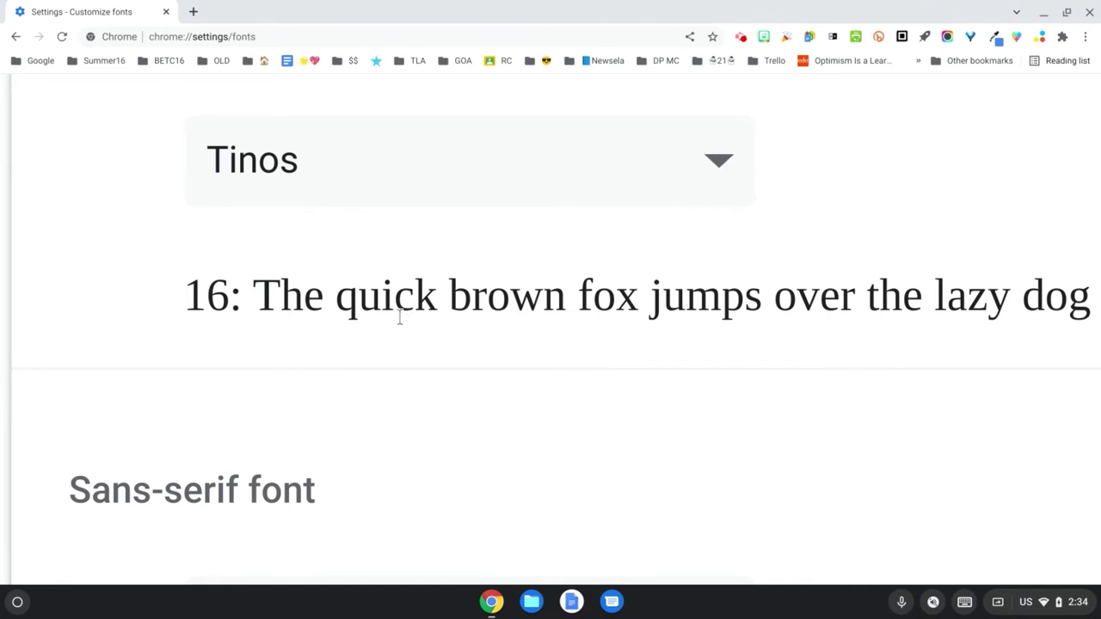
{"action": "scroll", "coordinate": [398, 318], "scroll_direction": "down", "scroll_amount": 5}
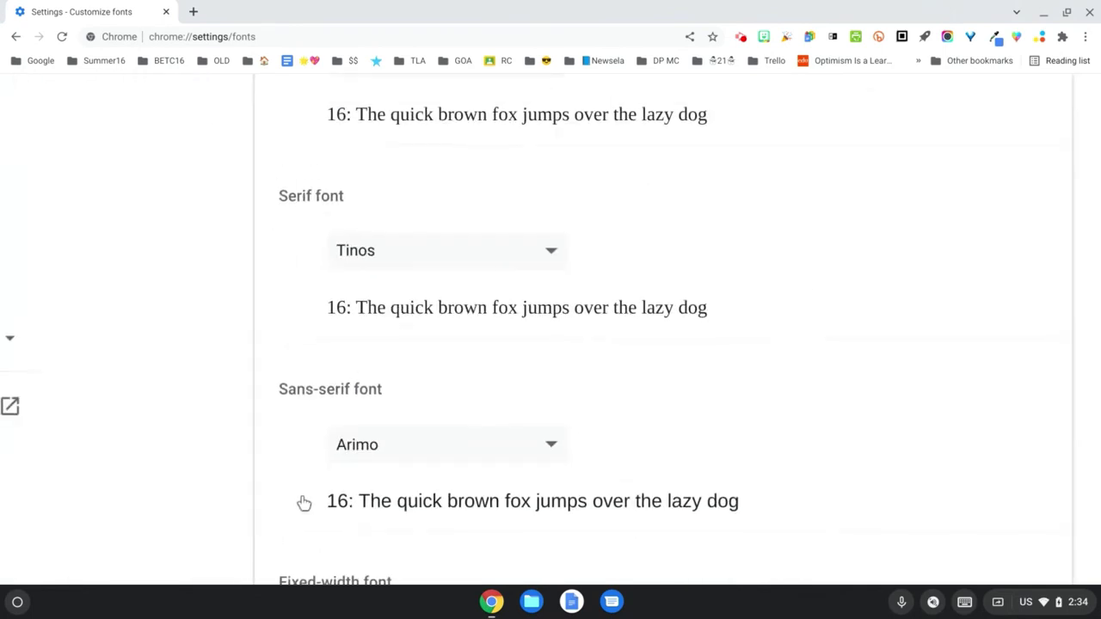
{"action": "scroll", "coordinate": [304, 503], "scroll_direction": "up", "scroll_amount": 1}
{"action": "scroll", "coordinate": [303, 503], "scroll_direction": "down", "scroll_amount": 3}
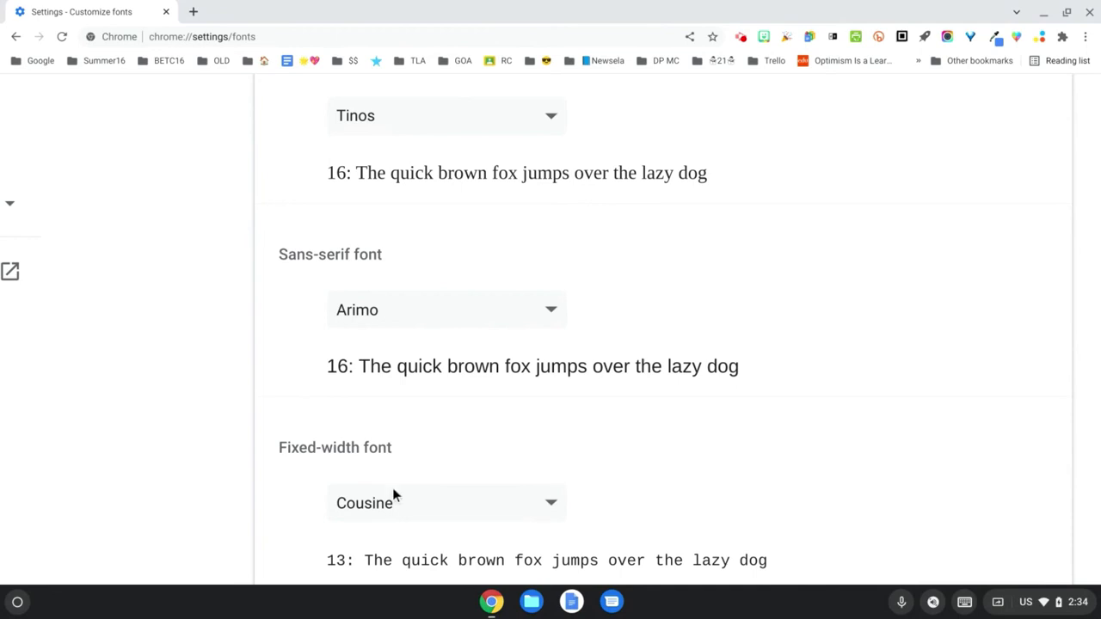
{"action": "scroll", "coordinate": [439, 353], "scroll_direction": "up", "scroll_amount": 5}
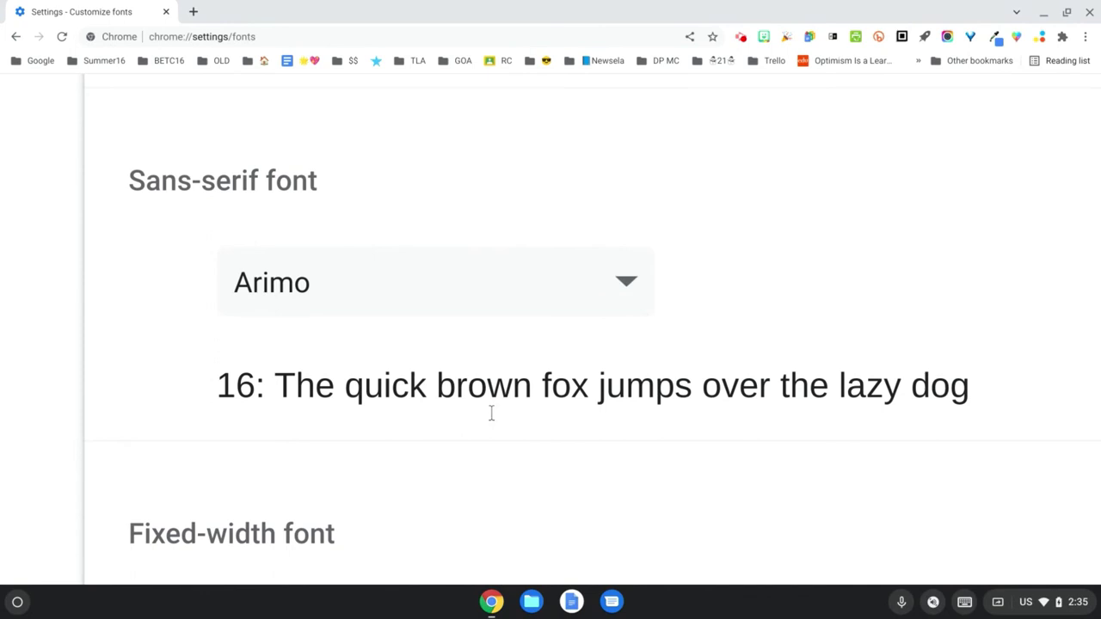
{"action": "scroll", "coordinate": [492, 414], "scroll_direction": "down", "scroll_amount": 5}
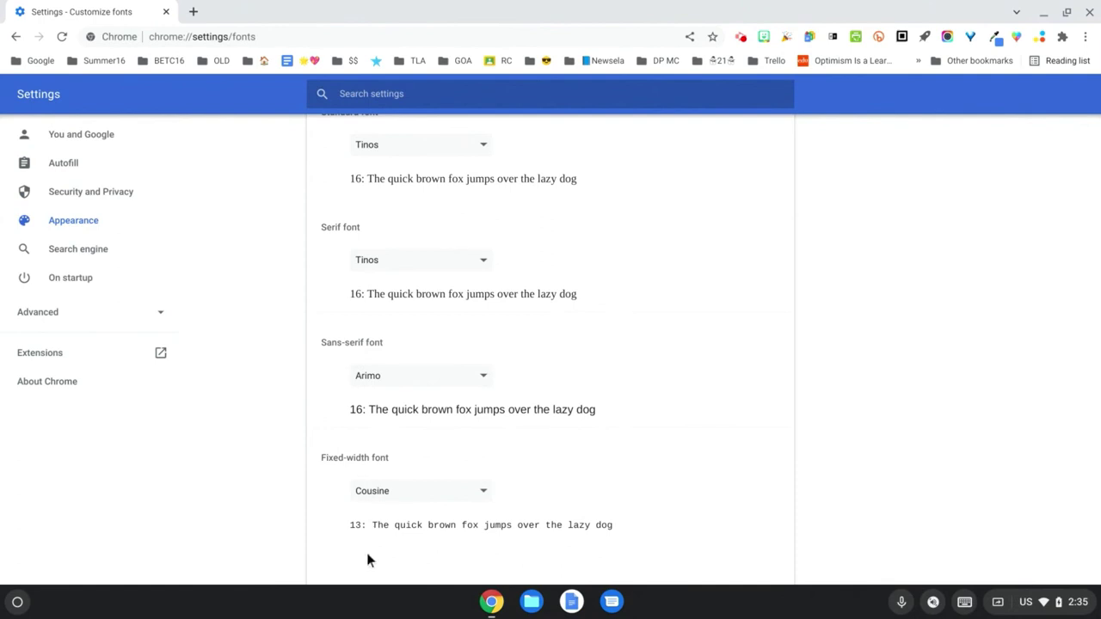
- Examine the fixed-width font sample up close and return to the Appearance settings
{"action": "scroll", "coordinate": [369, 597], "scroll_direction": "up", "scroll_amount": 2}
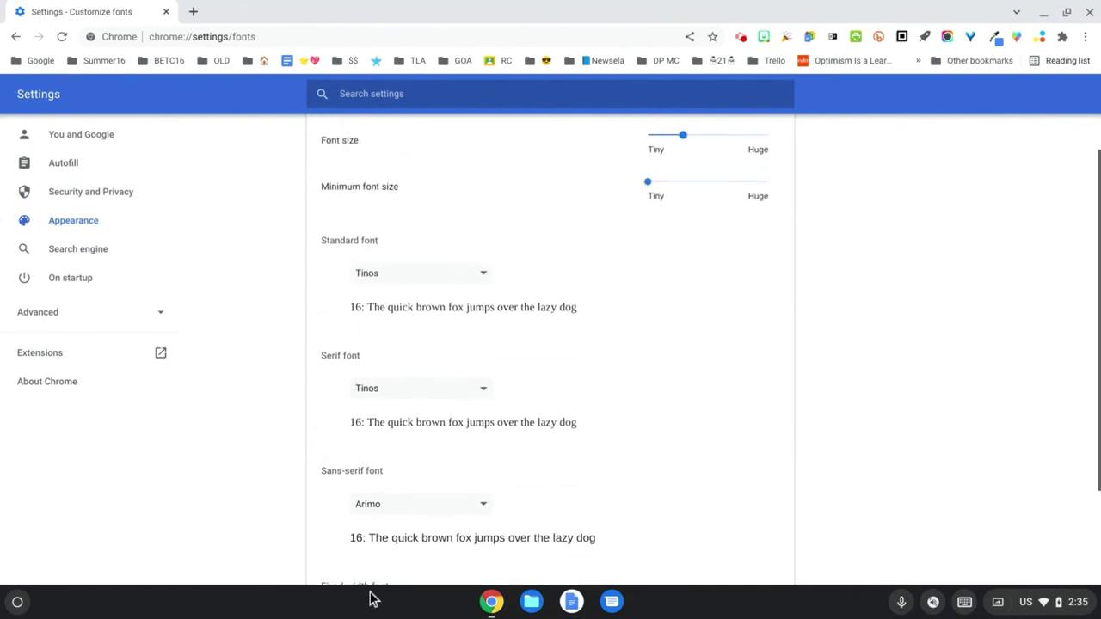
{"action": "scroll", "coordinate": [369, 597], "scroll_direction": "down", "scroll_amount": 2}
{"action": "scroll", "coordinate": [372, 599], "scroll_direction": "up", "scroll_amount": 5}
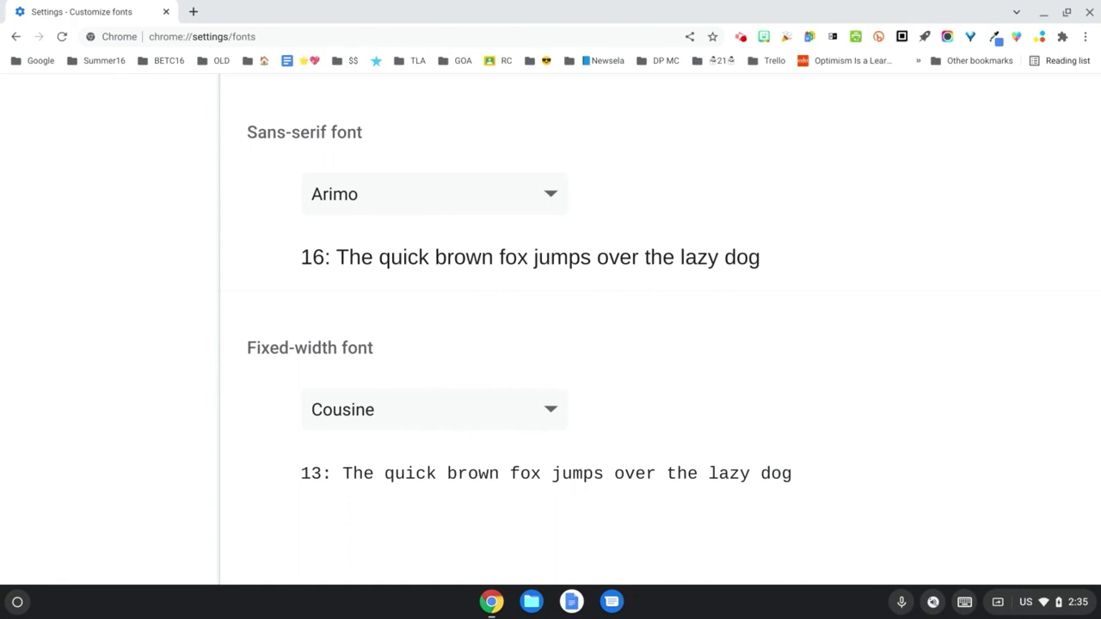
{"action": "scroll", "coordinate": [767, 445], "scroll_direction": "down", "scroll_amount": 5, "text": "ctrl"}
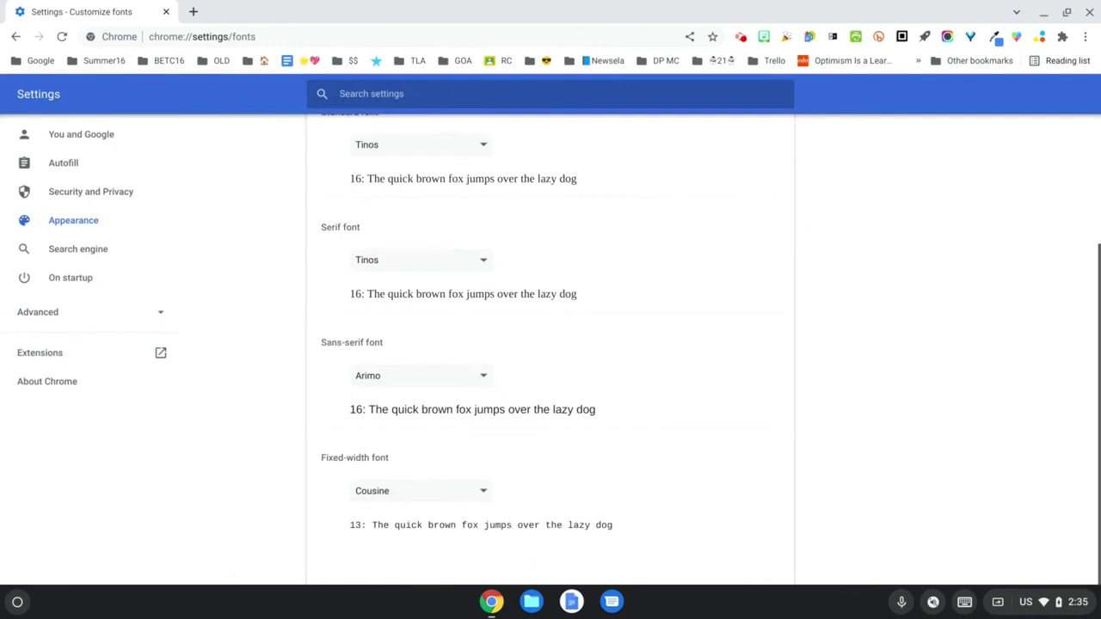
{"action": "scroll", "coordinate": [725, 305], "scroll_direction": "up", "scroll_amount": 3}
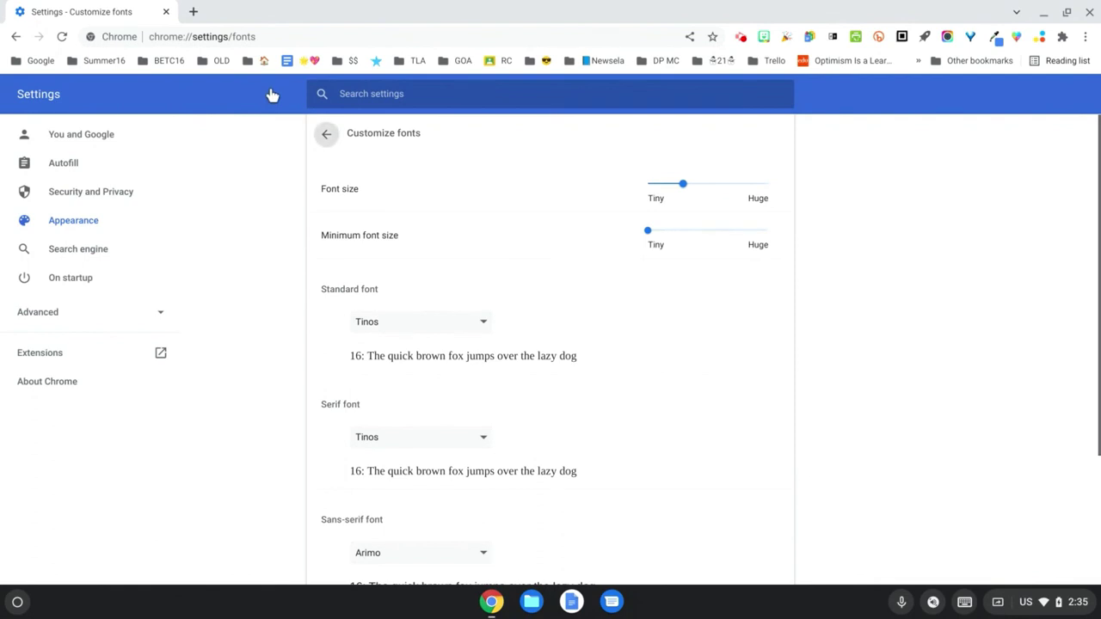
{"action": "key", "text": "alt+Left"}
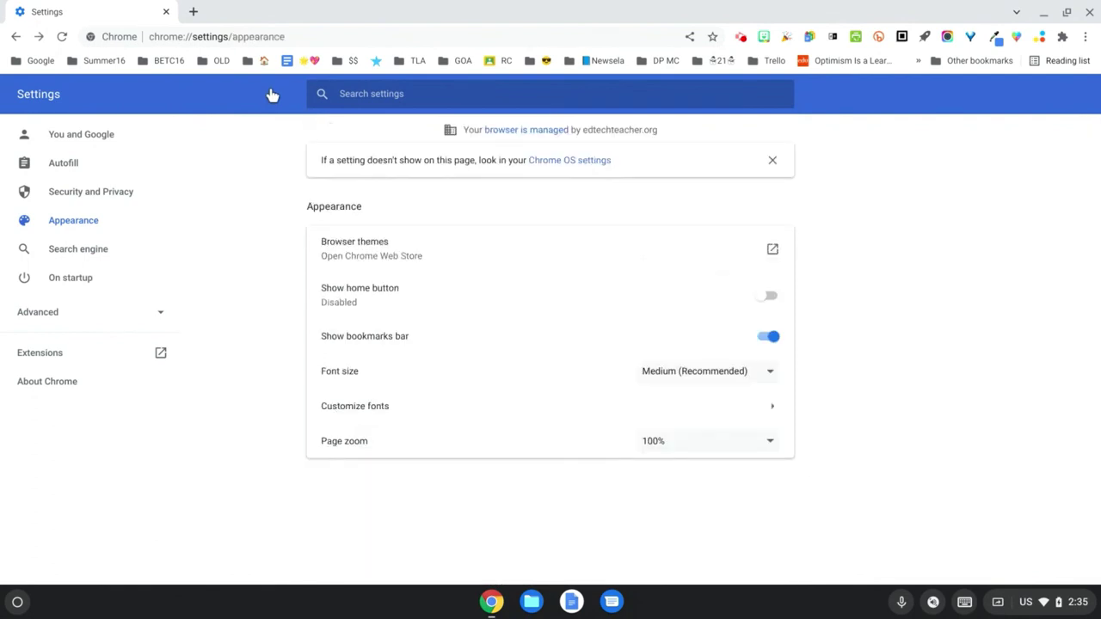